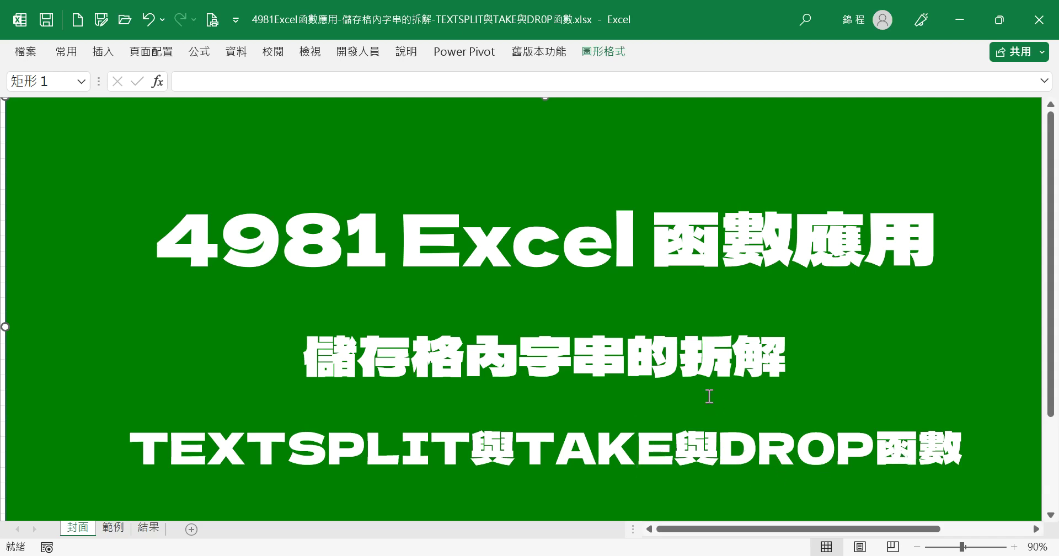
Switch to the workbook copy in Excel for the web and go from the 結果 sheet to the 範例 sheet.
{"action": "key", "text": "alt+Tab"}
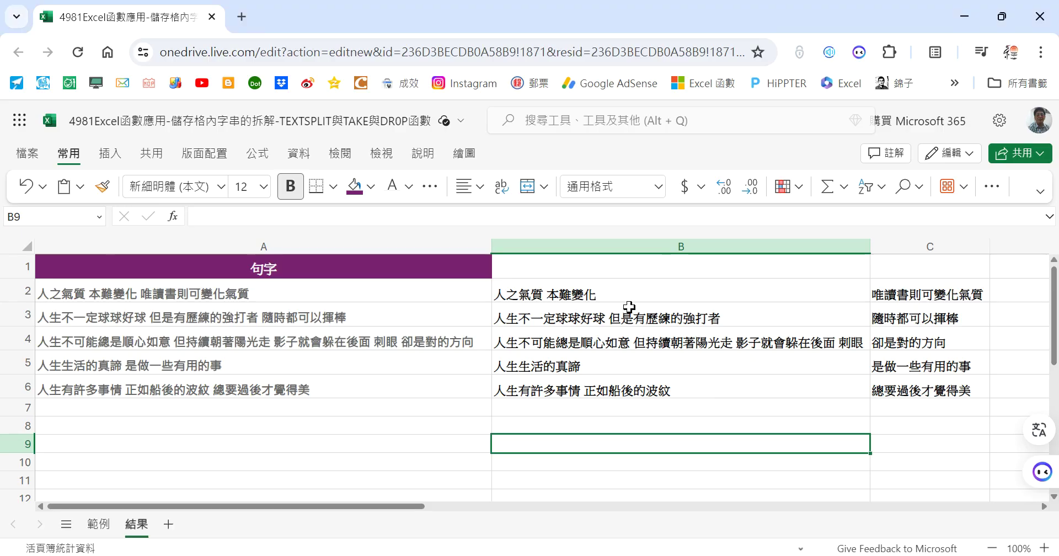
{"action": "left_click", "coordinate": [128, 289]}
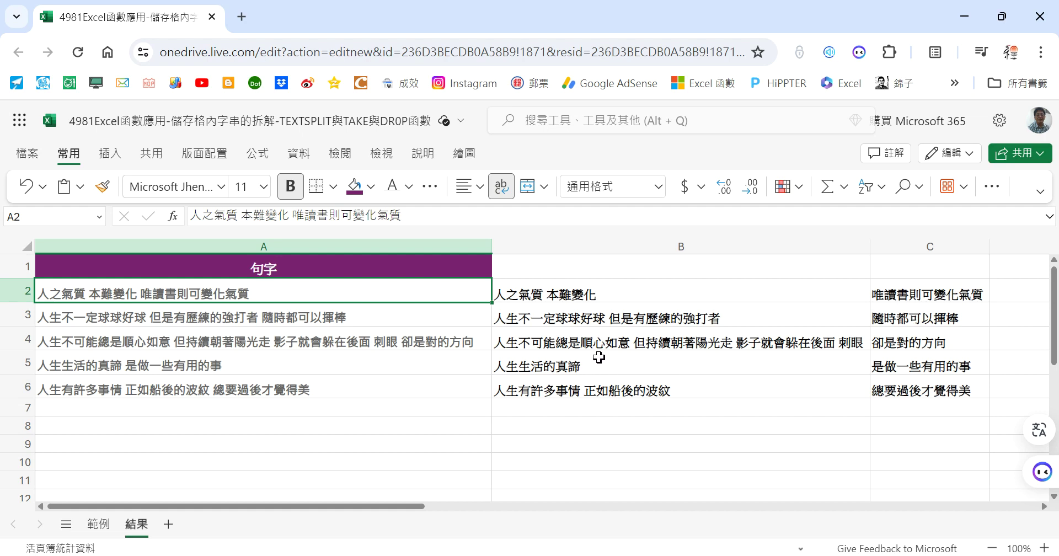
{"action": "left_click", "coordinate": [95, 527]}
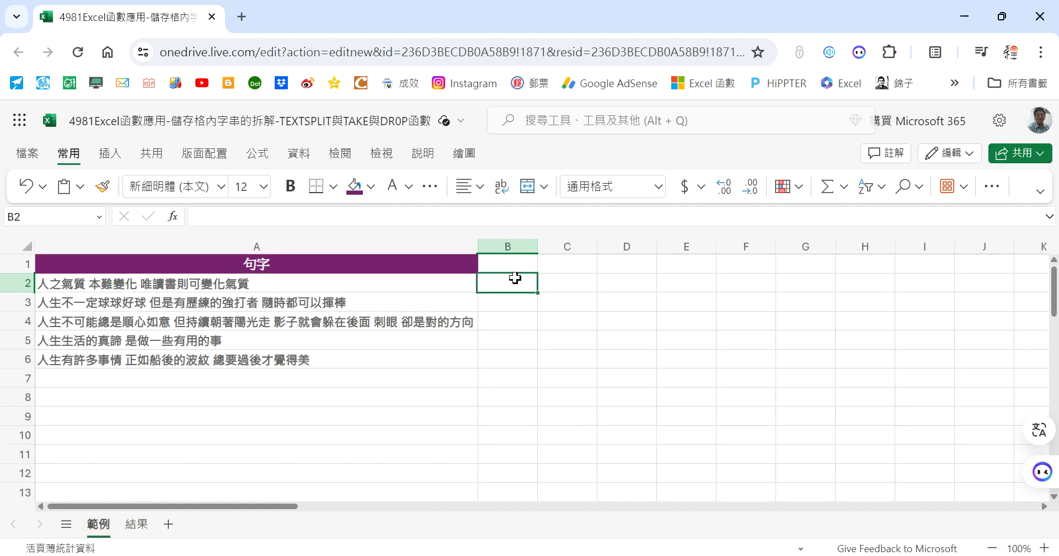
Enter the formula =TEXTSPLIT(A2," ") in cell B2 to split the first sentence across columns at its spaces.
{"action": "type", "text": "=TEX"}
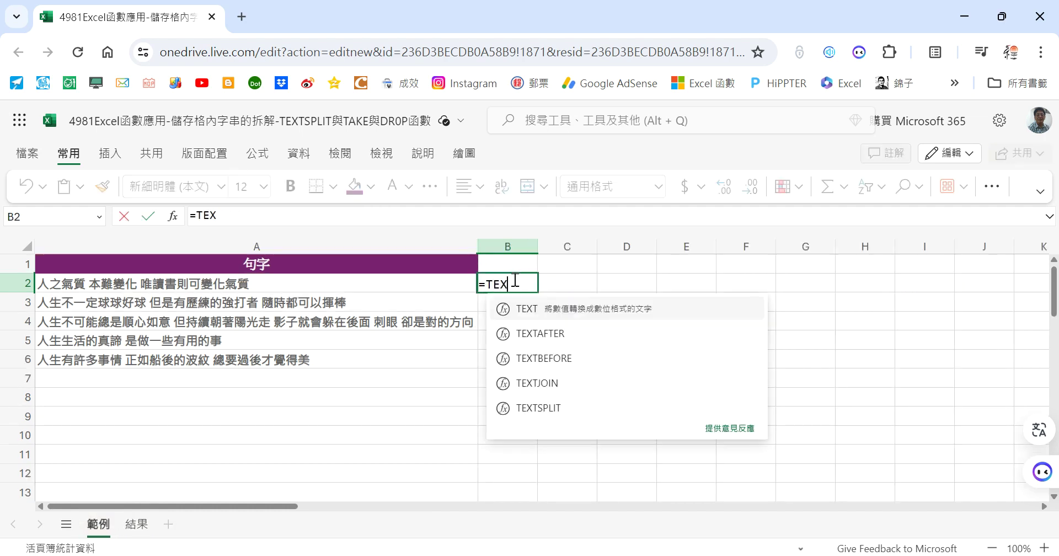
{"action": "type", "text": "TSPLIT("}
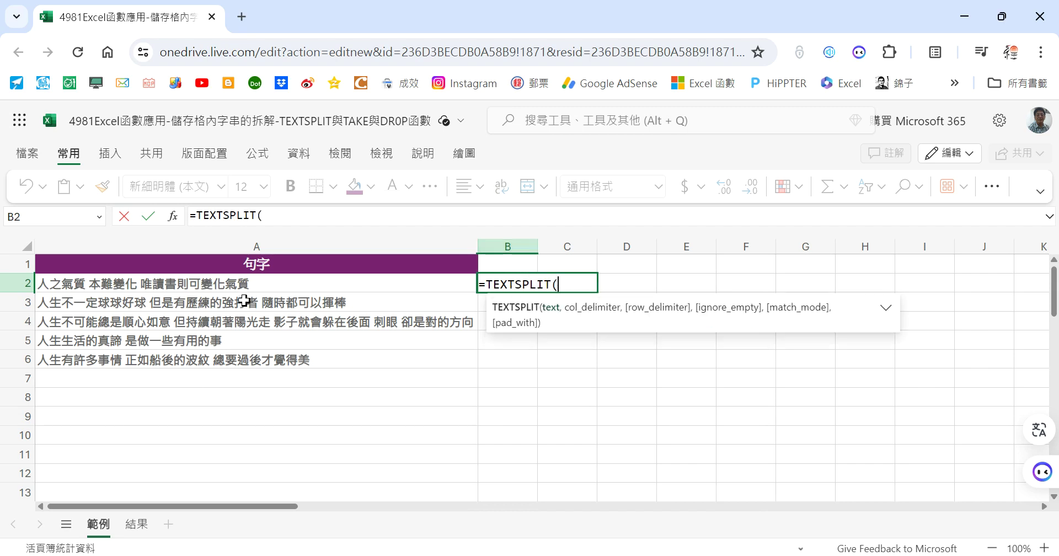
{"action": "left_click", "coordinate": [259, 284]}
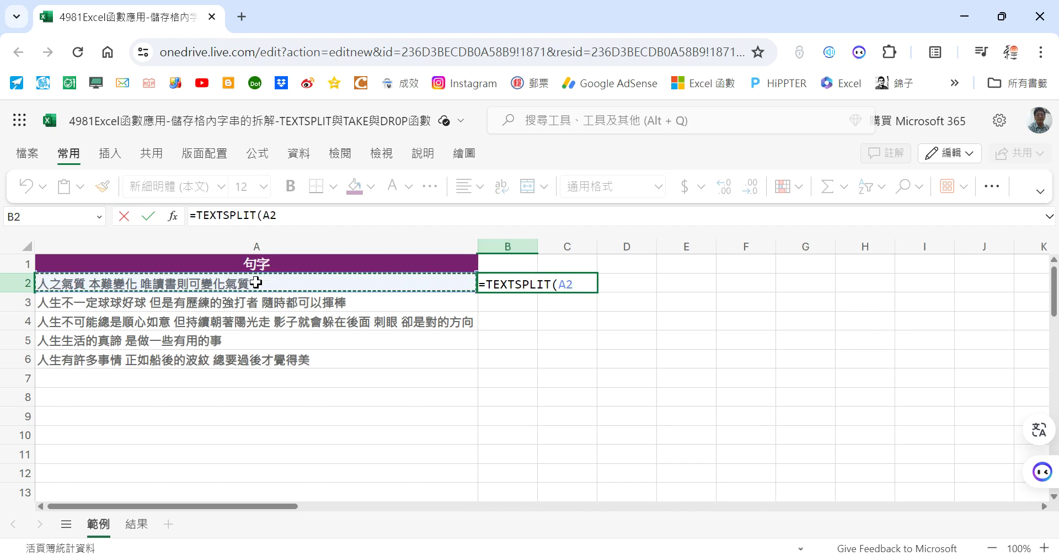
{"action": "type", "text": ","}
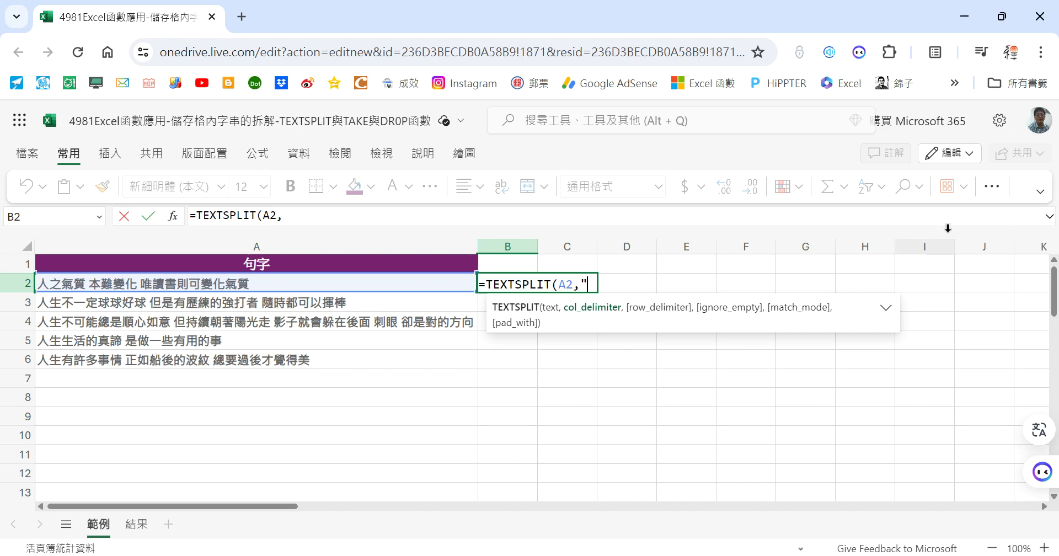
{"action": "type", "text": ")"}
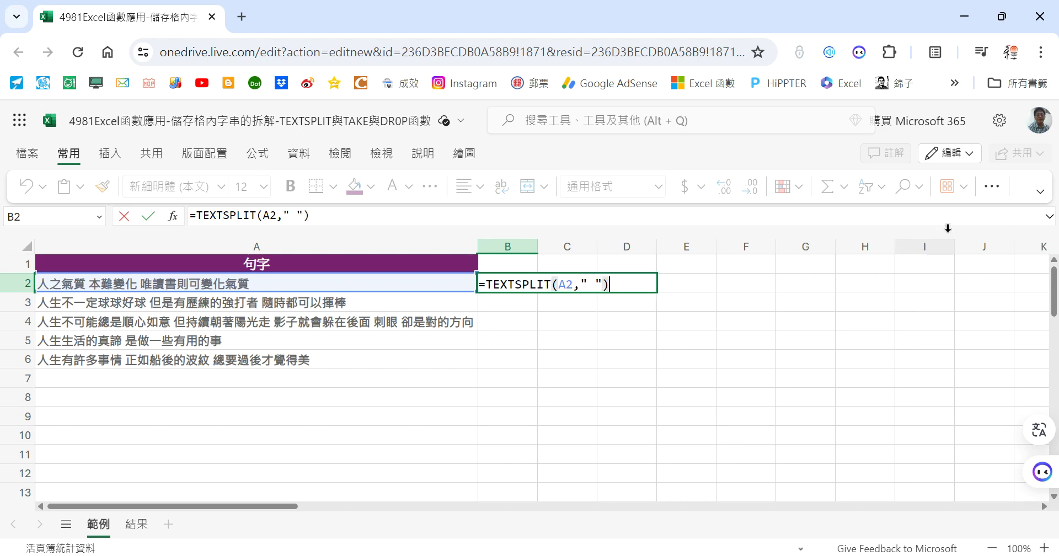
{"action": "key", "text": "ctrl+Return"}
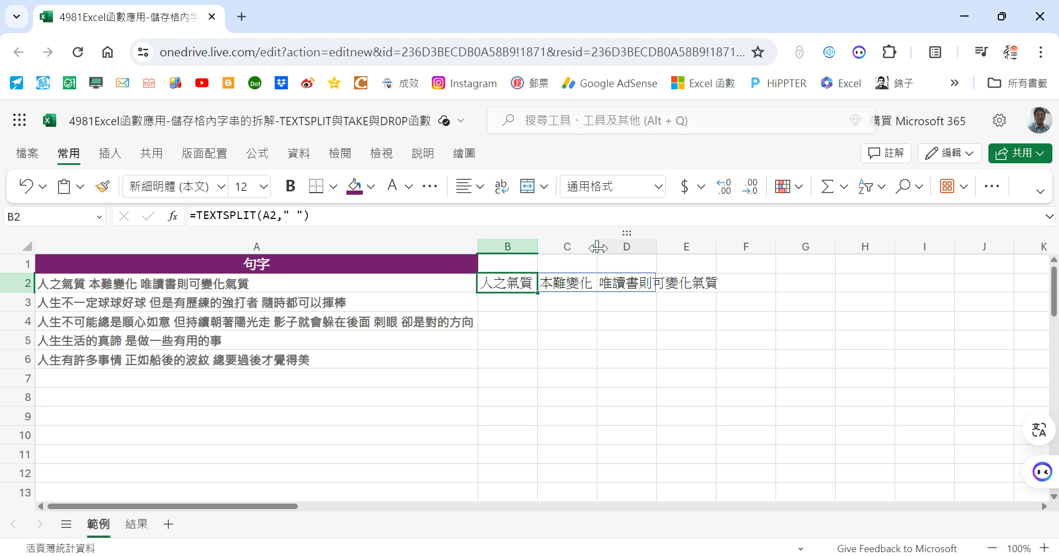
Fill the B2 formula down to B6 and fit the widths of columns B, C and D to their contents.
{"action": "double_click", "coordinate": [656, 248]}
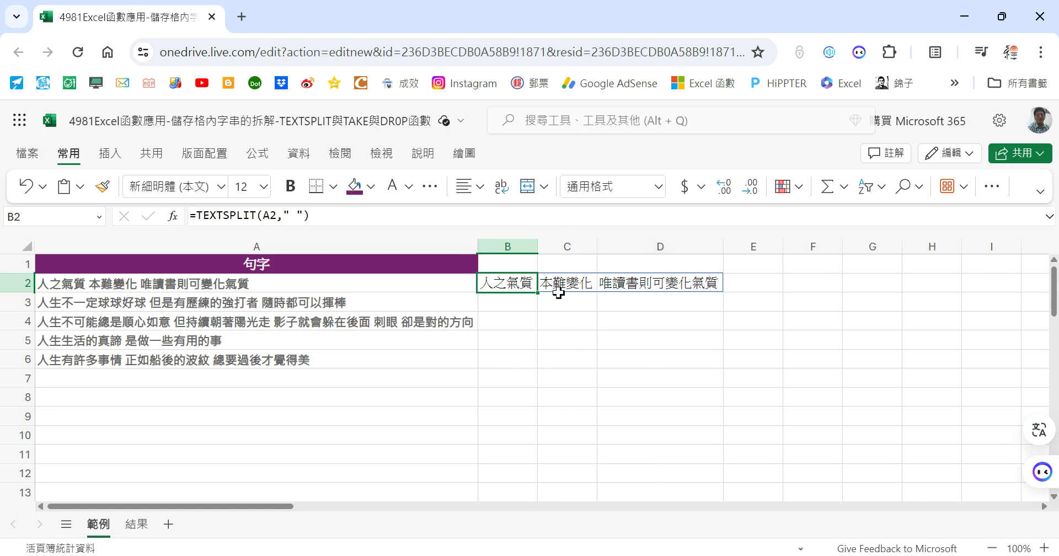
{"action": "left_click_drag", "start_coordinate": [542, 296], "coordinate": [538, 362]}
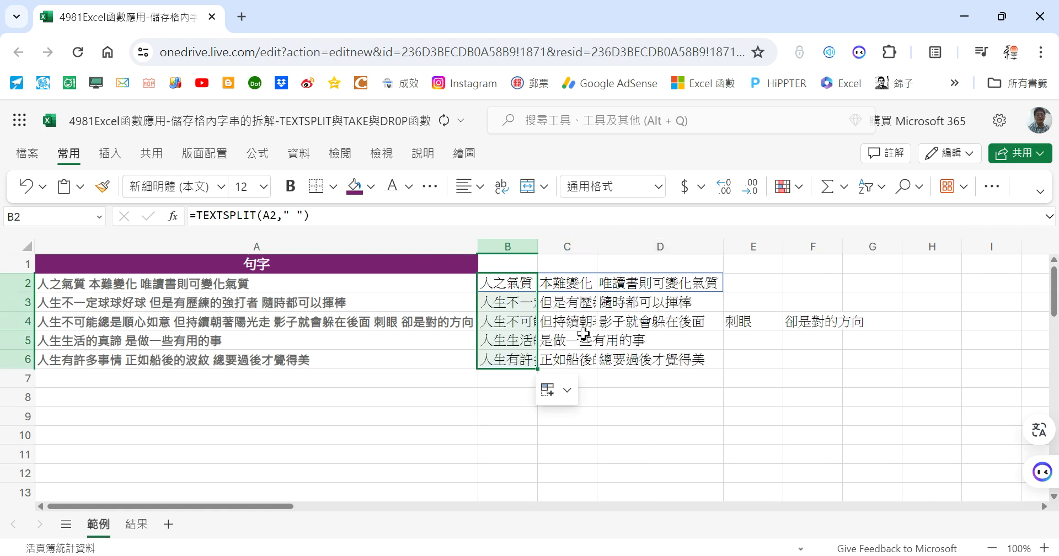
{"action": "left_click", "coordinate": [707, 320]}
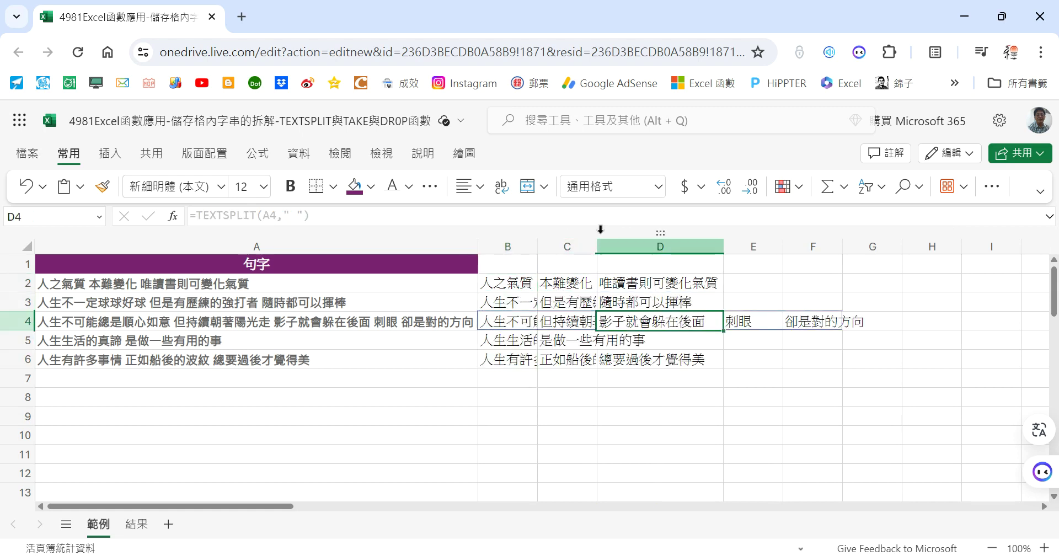
{"action": "left_click_drag", "start_coordinate": [597, 248], "coordinate": [640, 248]}
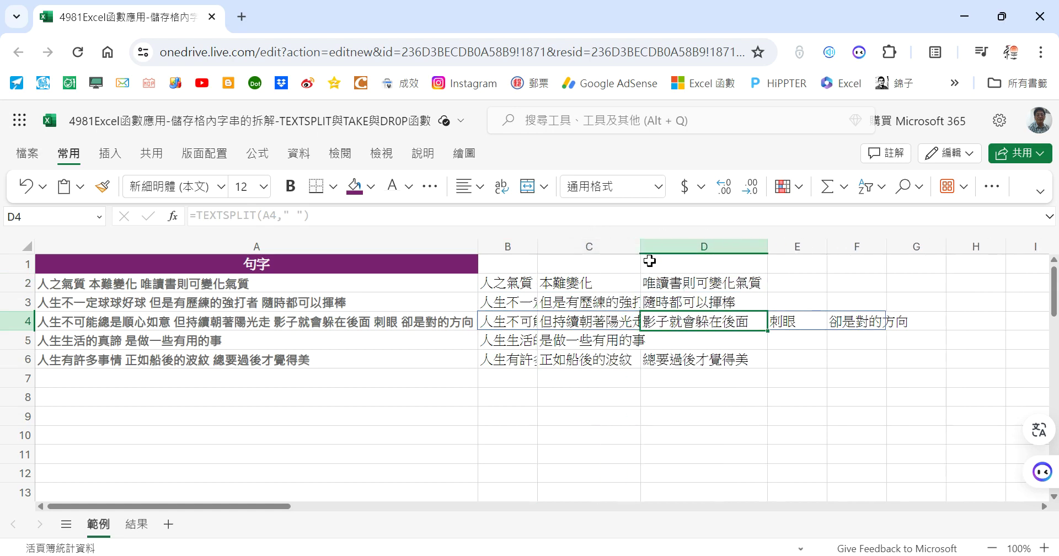
{"action": "double_click", "coordinate": [642, 246]}
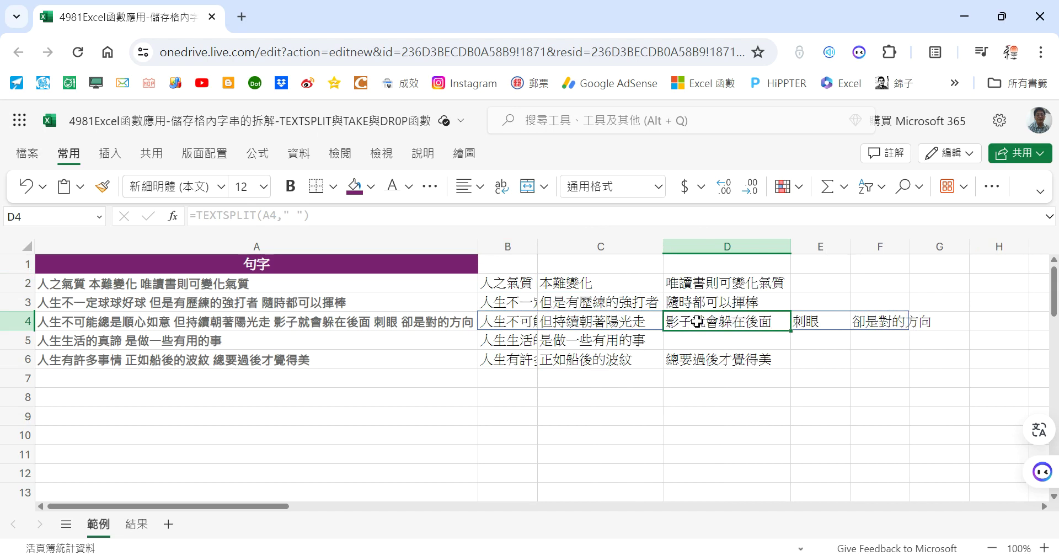
{"action": "left_click", "coordinate": [525, 284]}
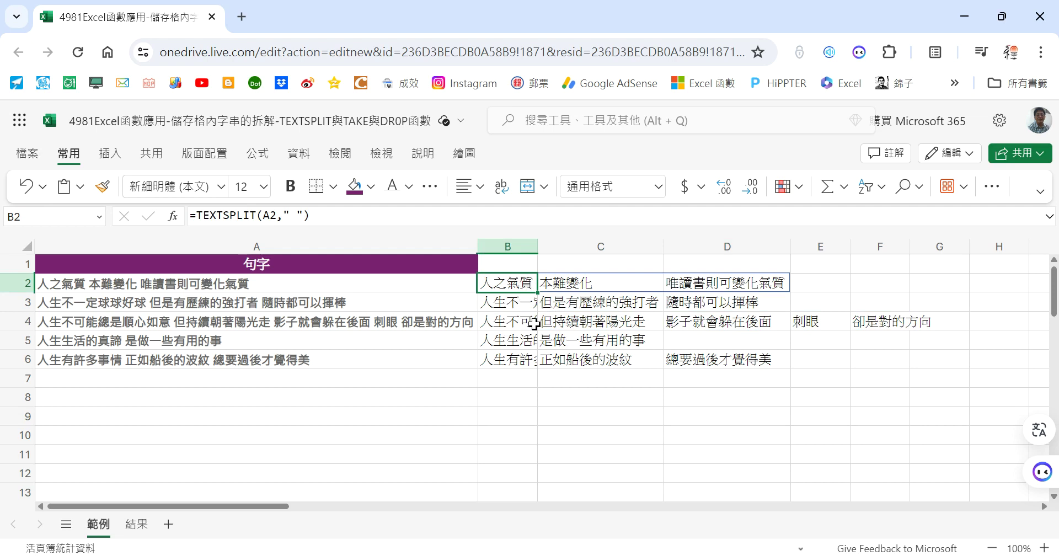
{"action": "double_click", "coordinate": [538, 245]}
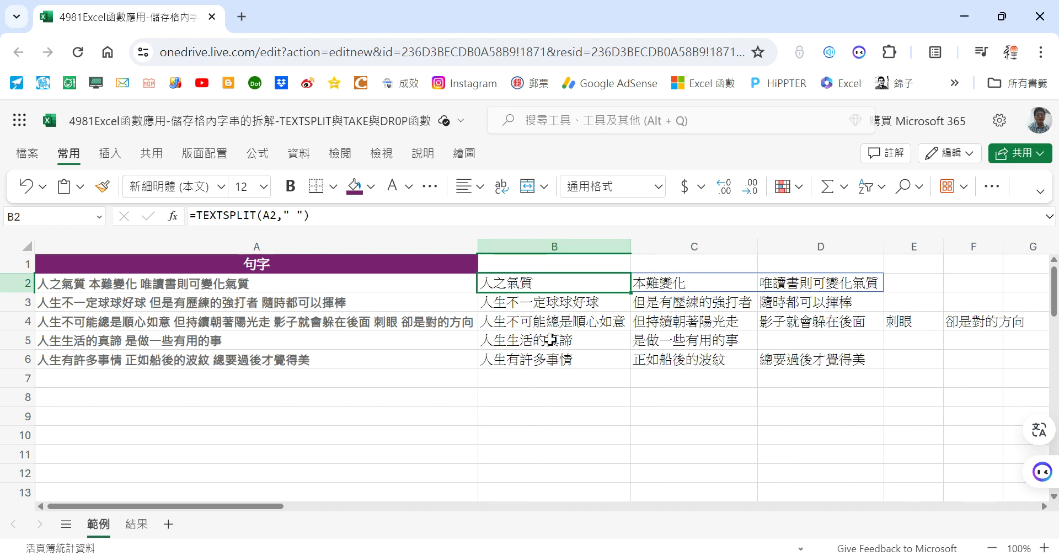
Clear B3:B7 and change the B2 formula to =TEXTSPLIT(A2,," ") so the sentence splits into rows.
{"action": "left_click_drag", "start_coordinate": [546, 303], "coordinate": [549, 371]}
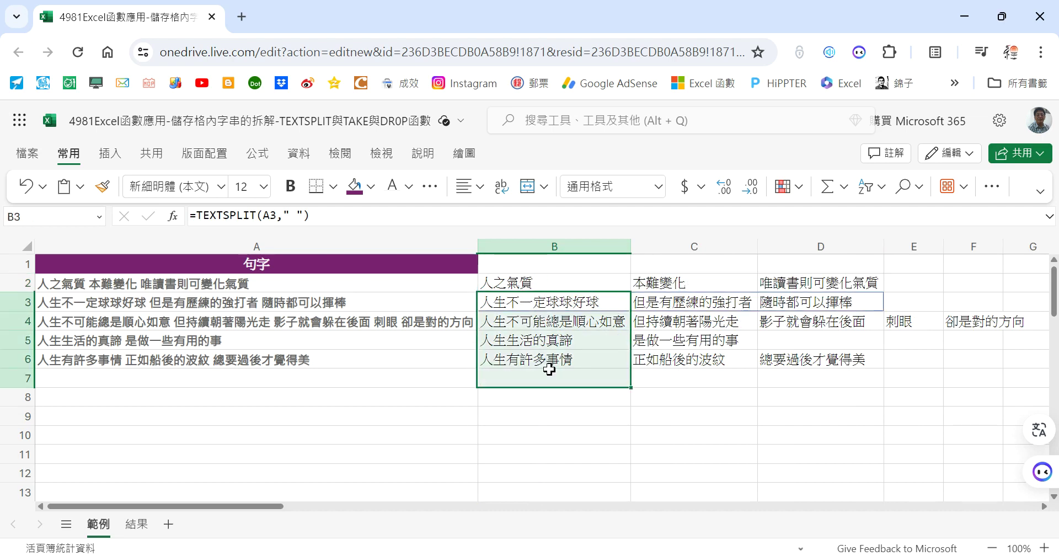
{"action": "key", "text": "Delete"}
{"action": "left_click", "coordinate": [548, 287]}
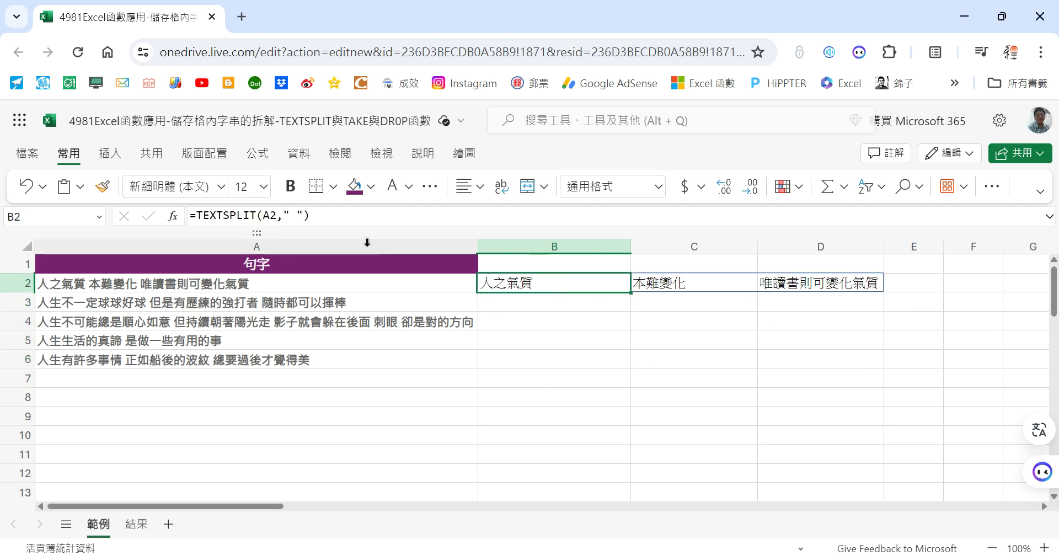
{"action": "left_click", "coordinate": [283, 216]}
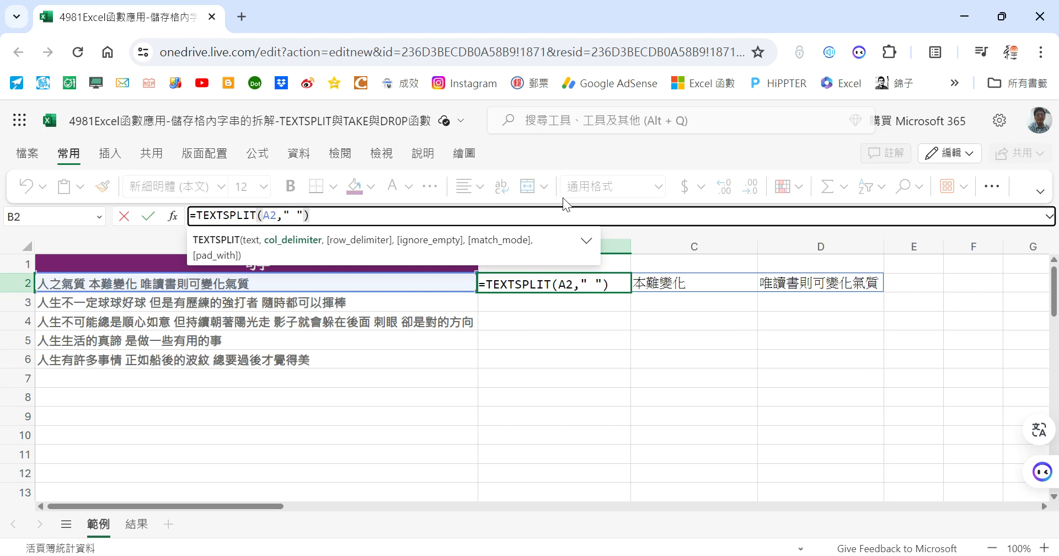
{"action": "type", "text": ","}
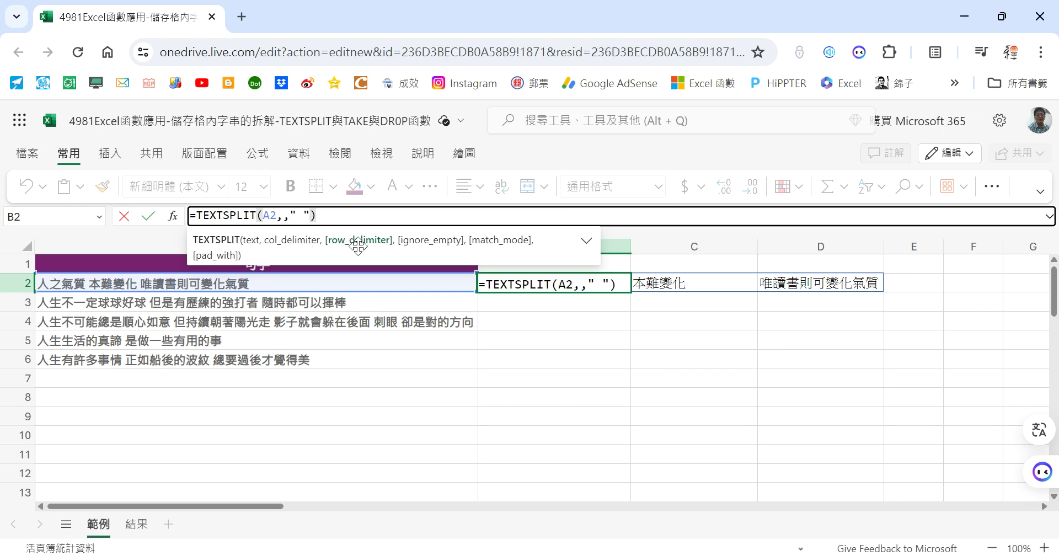
{"action": "key", "text": "Return"}
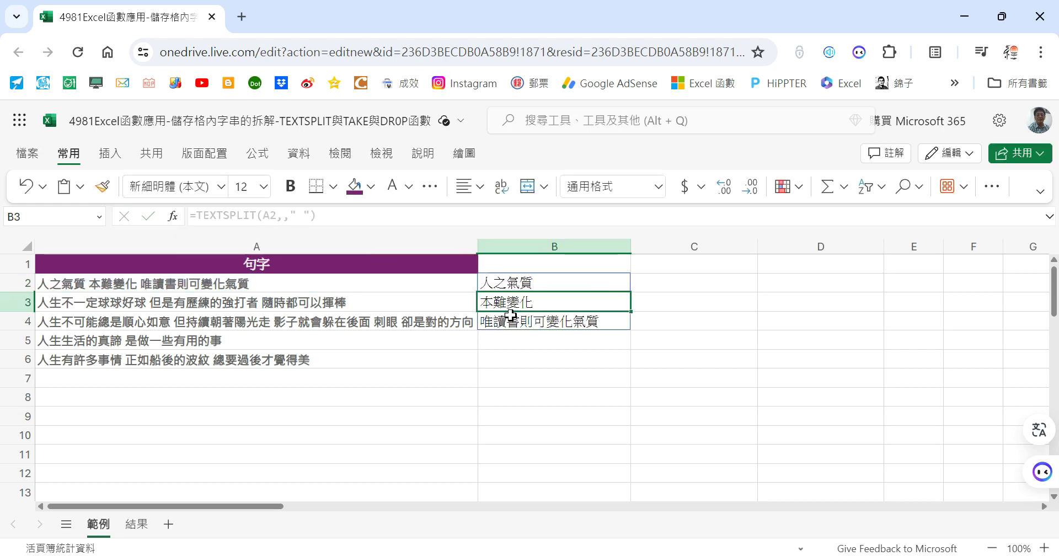
Wrap the B2 formula in DROP to remove the first row, giving =DROP(TEXTSPLIT(A2,," "),1).
{"action": "left_click", "coordinate": [552, 282]}
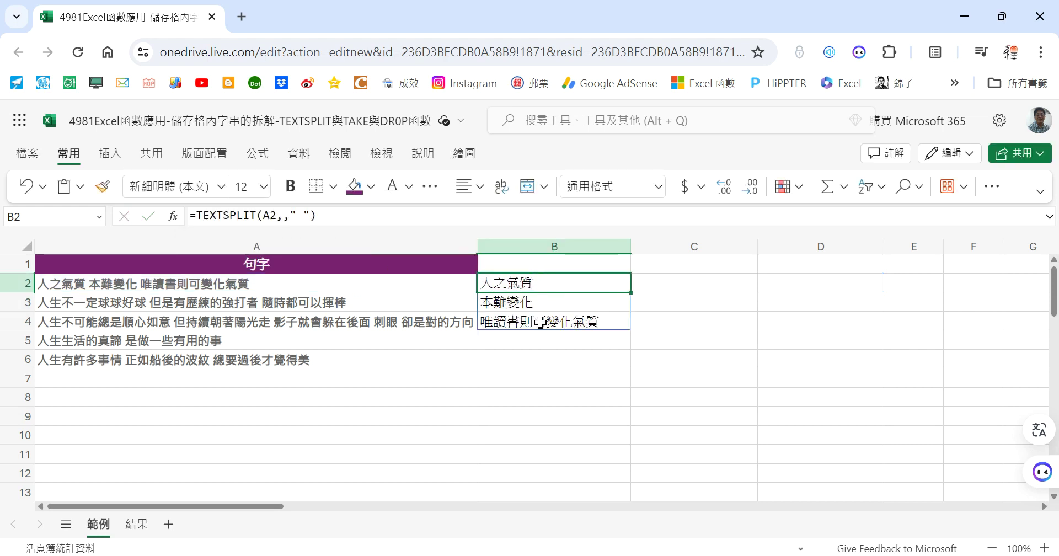
{"action": "left_click", "coordinate": [198, 216]}
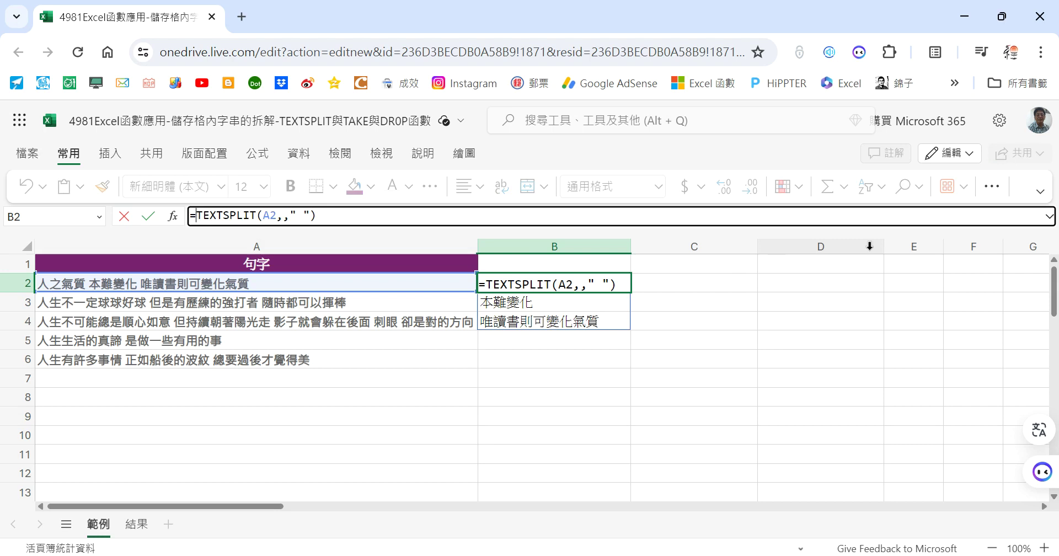
{"action": "type", "text": "DROP"}
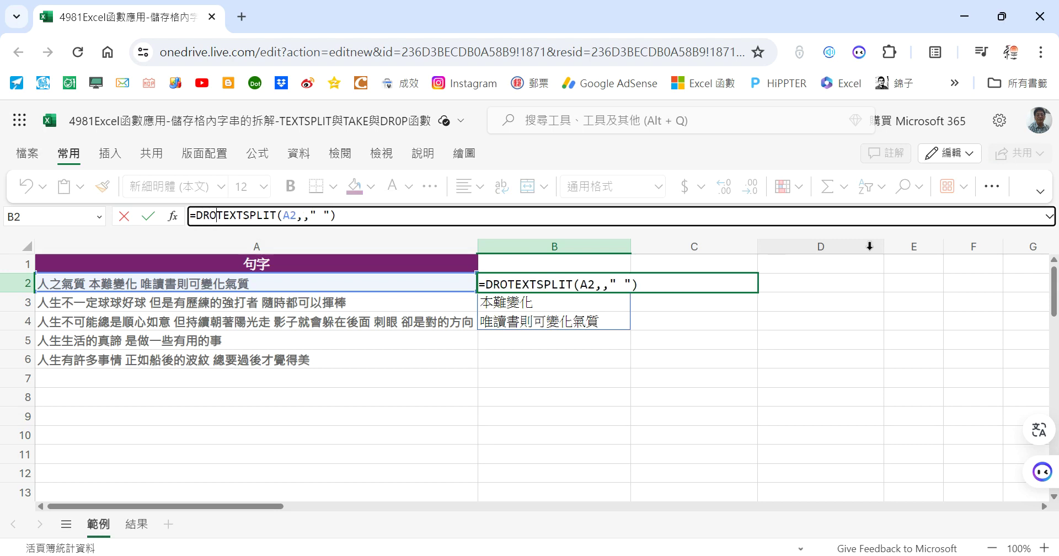
{"action": "type", "text": "("}
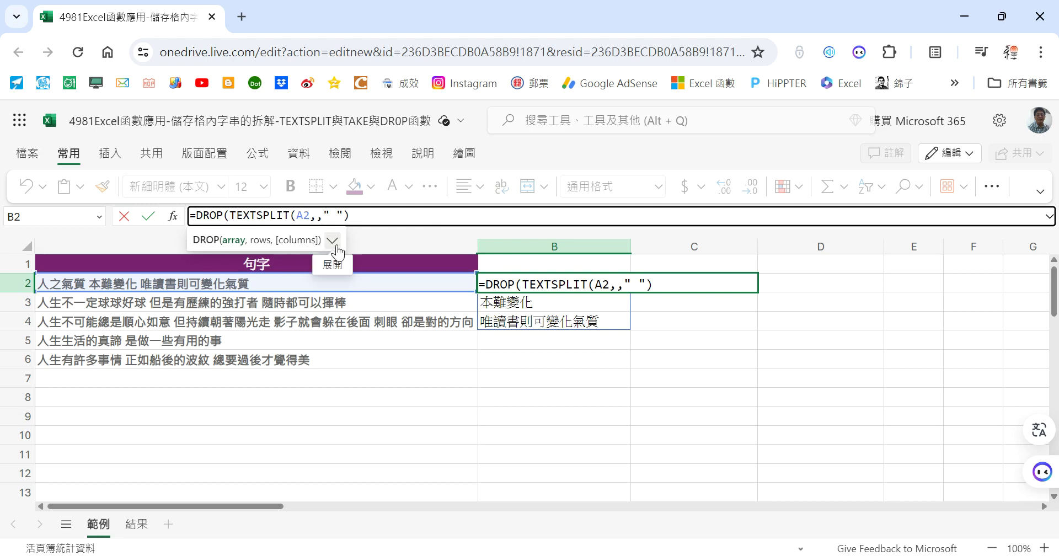
{"action": "left_click", "coordinate": [524, 284]}
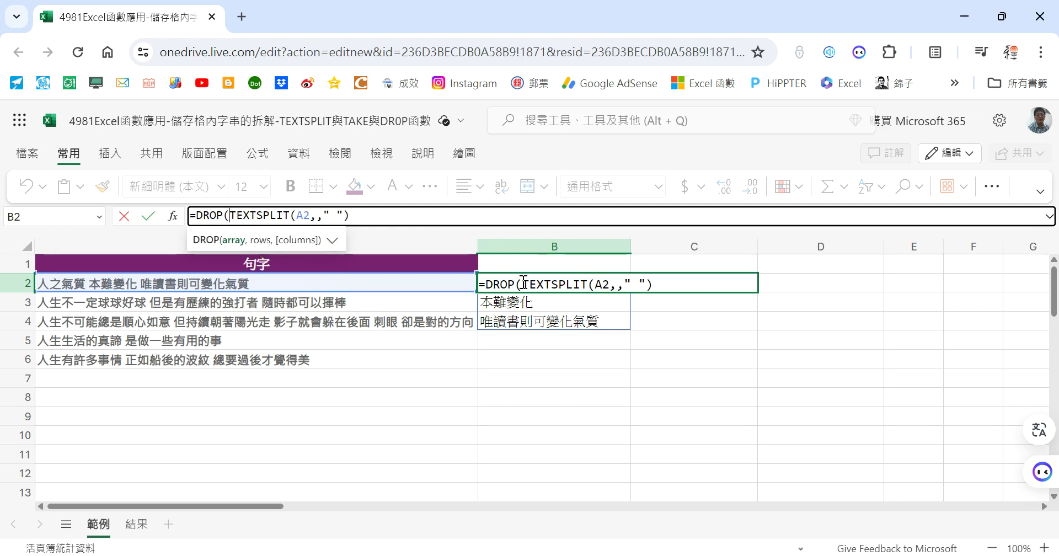
{"action": "left_click", "coordinate": [383, 215]}
{"action": "type", "text": ")"}
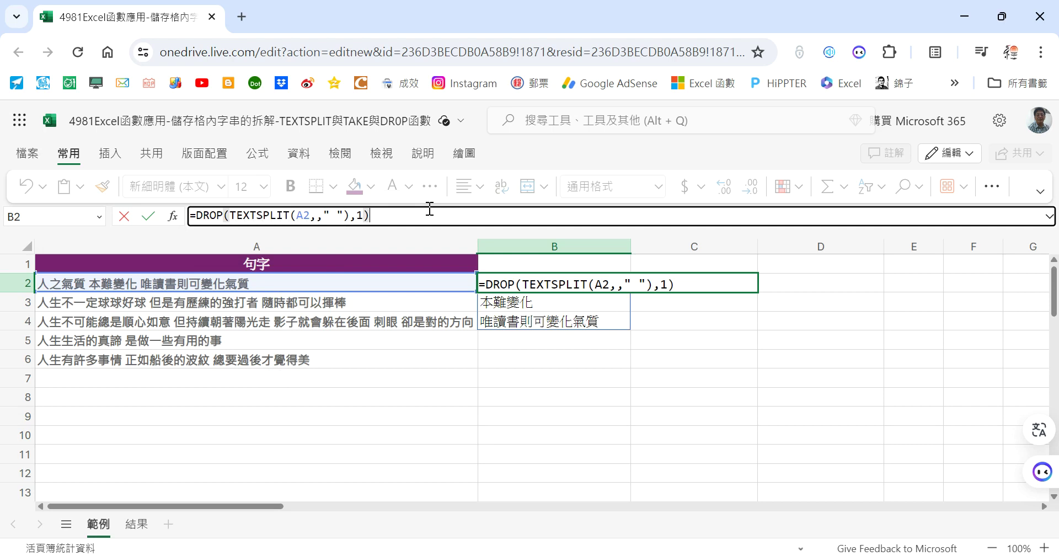
{"action": "key", "text": "ctrl+Return"}
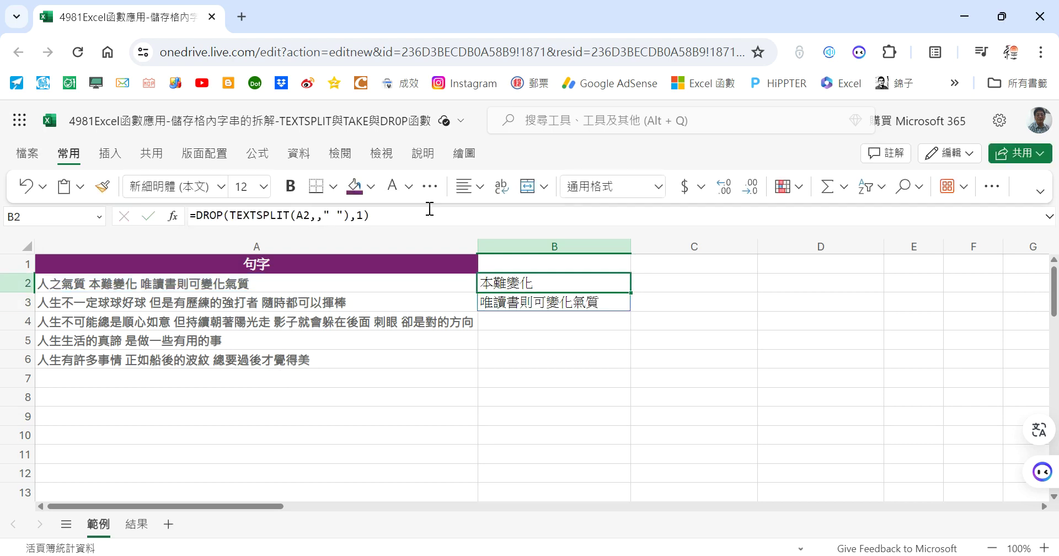
Change the rows argument of the DROP function in B2 to 2.
{"action": "double_click", "coordinate": [362, 215]}
{"action": "type", "text": "2"}
{"action": "key", "text": "Return"}
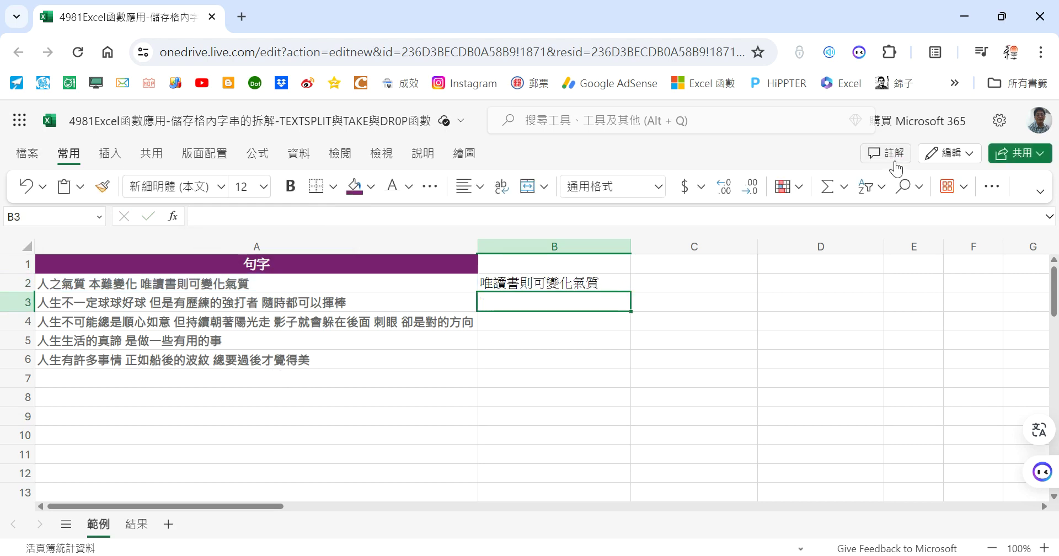
Set the rows argument of DROP in B2 to -1 to remove the last split segment.
{"action": "key", "text": "Up"}
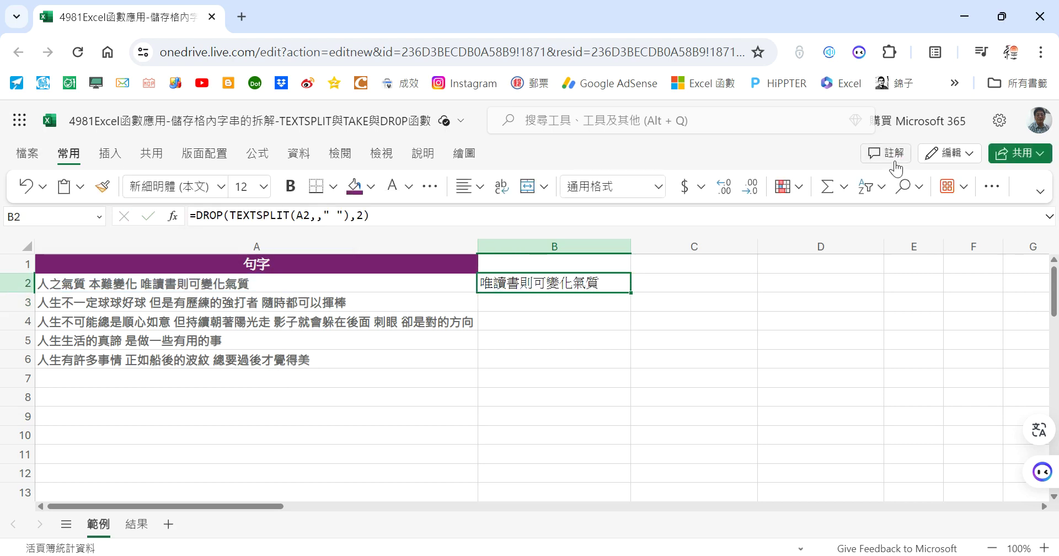
{"action": "double_click", "coordinate": [359, 216]}
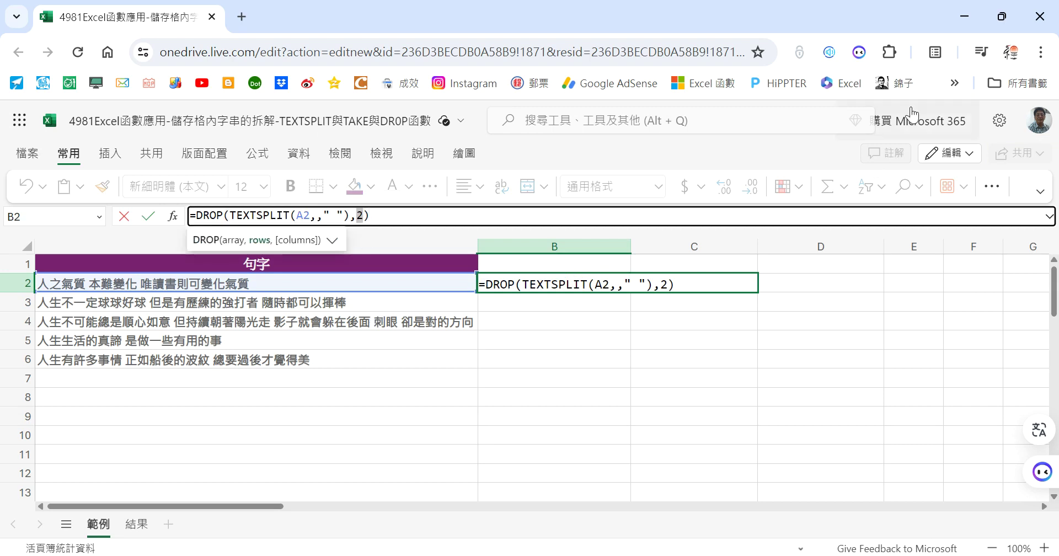
{"action": "type", "text": "-1"}
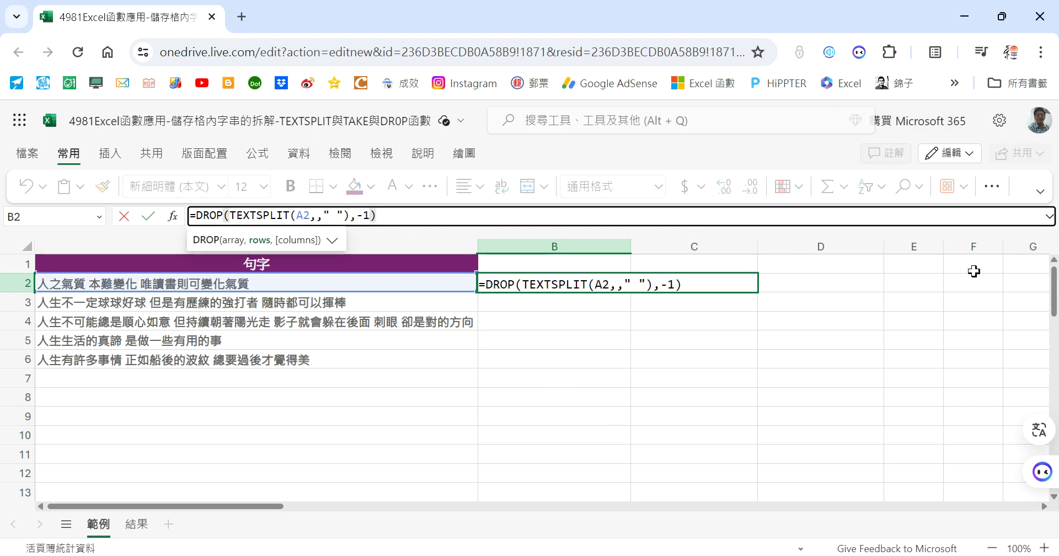
{"action": "key", "text": "Return"}
Wrap the B2 formula in TEXTJOIN with a space delimiter, giving =TEXTJOIN(" ",,DROP(TEXTSPLIT(A2,," "),-1)), and make B2 bold.
{"action": "key", "text": "Up"}
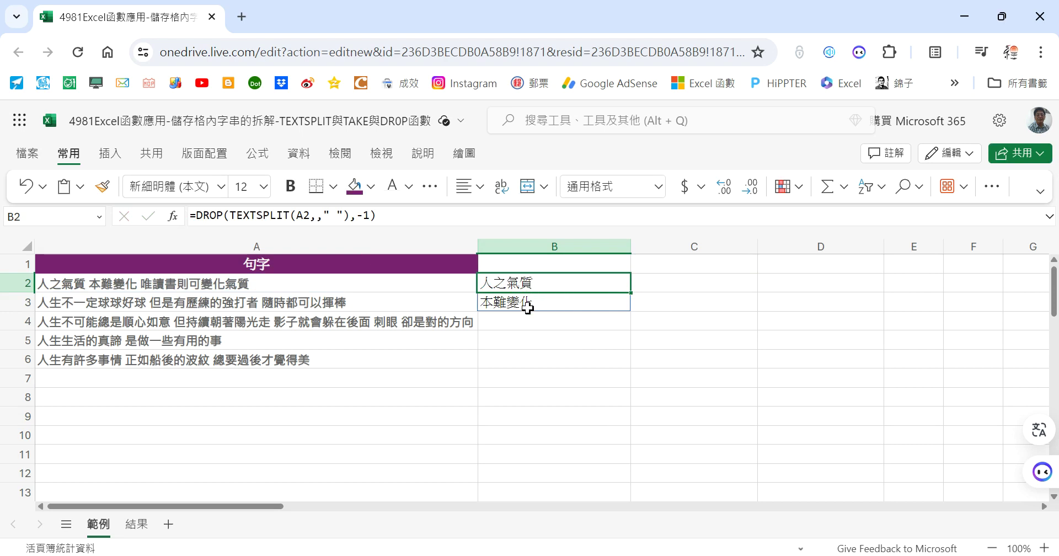
{"action": "left_click", "coordinate": [199, 214]}
{"action": "type", "text": "TEXTJOIN"}
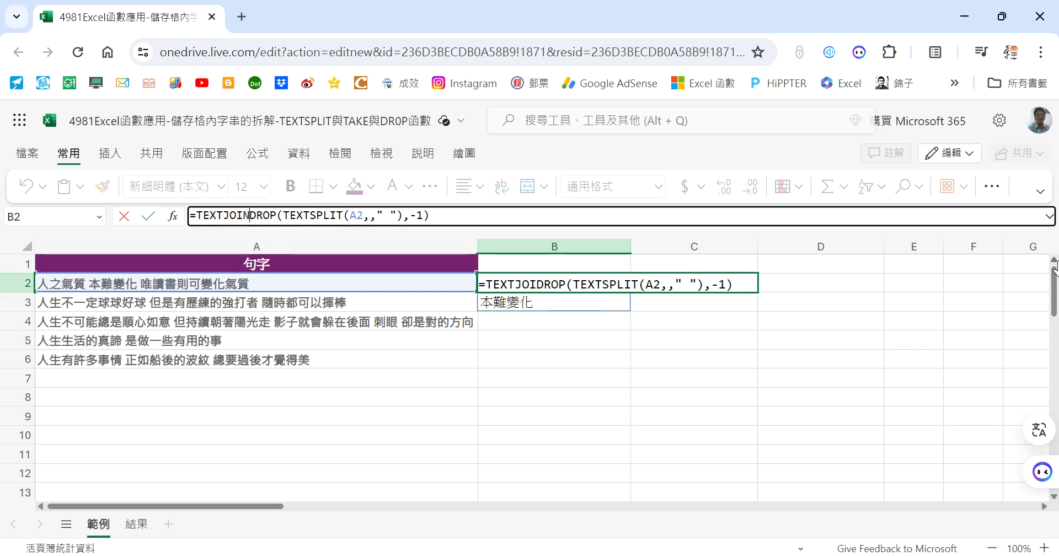
{"action": "type", "text": "("}
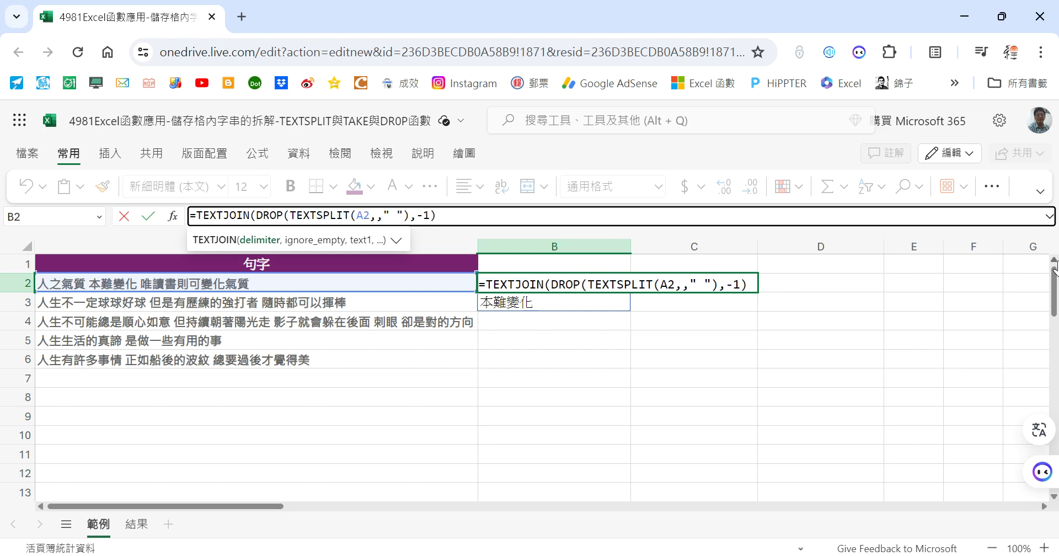
{"action": "type", "text": "\" \""}
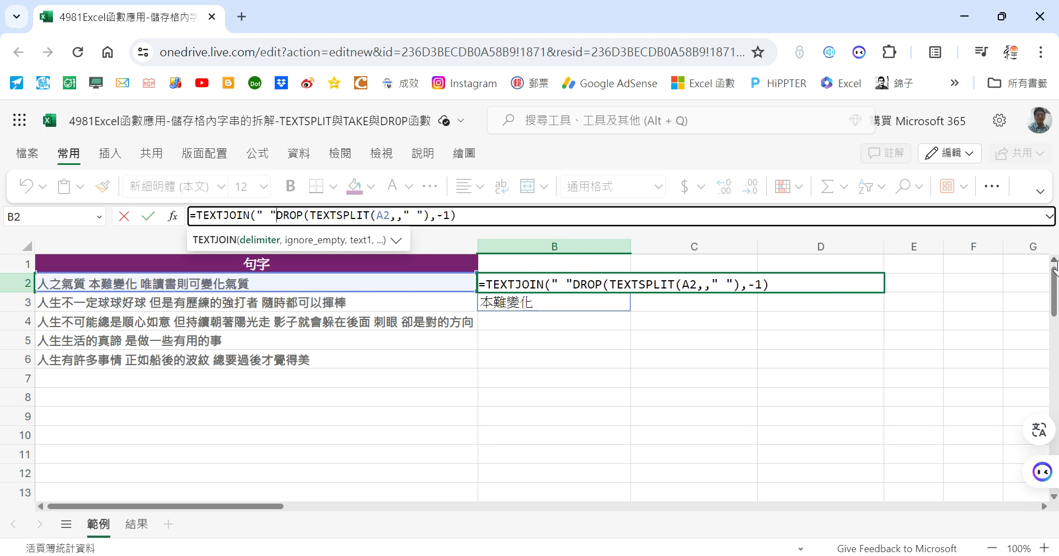
{"action": "type", "text": ","}
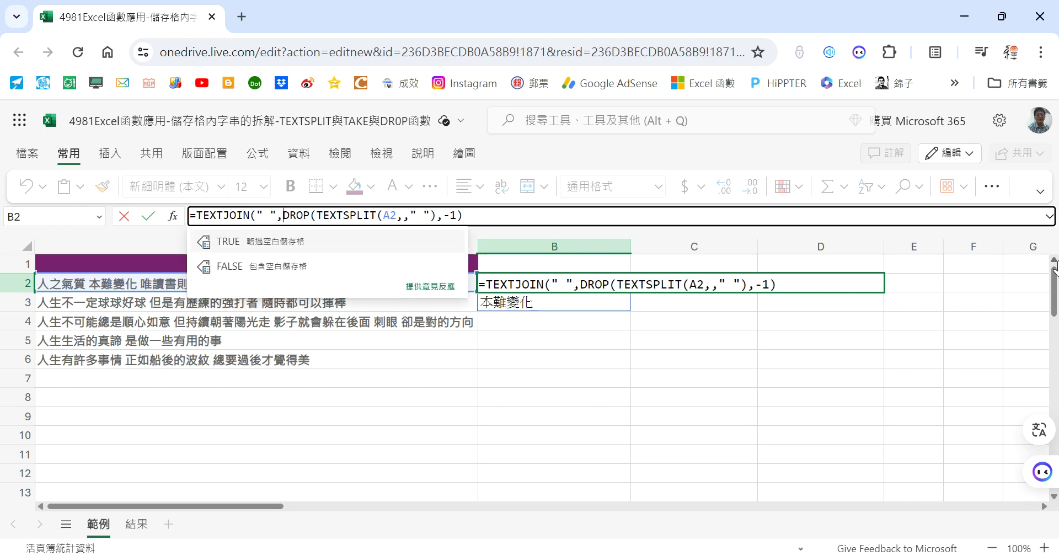
{"action": "type", "text": ","}
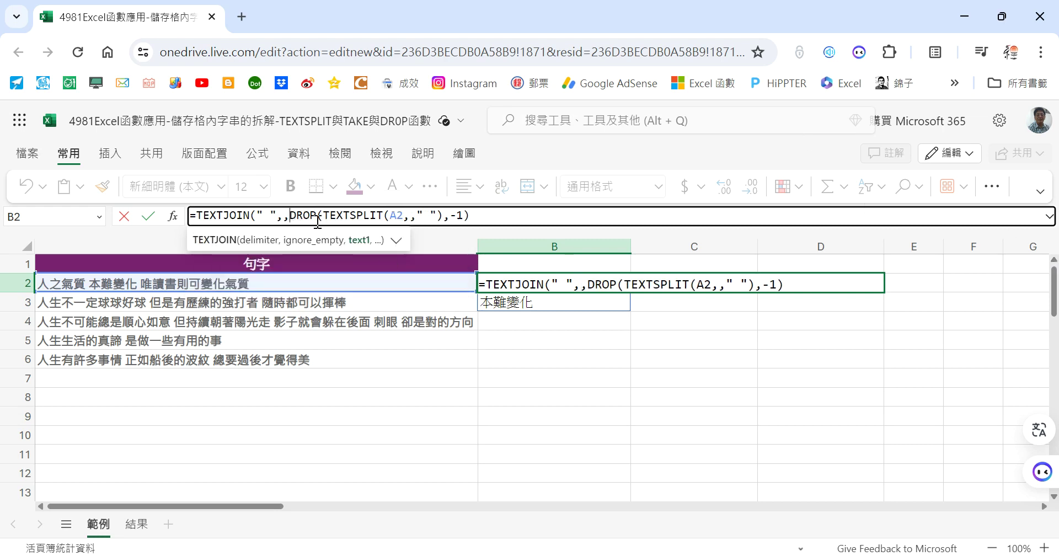
{"action": "left_click", "coordinate": [491, 217]}
{"action": "key", "text": "Return"}
{"action": "key", "text": "Up"}
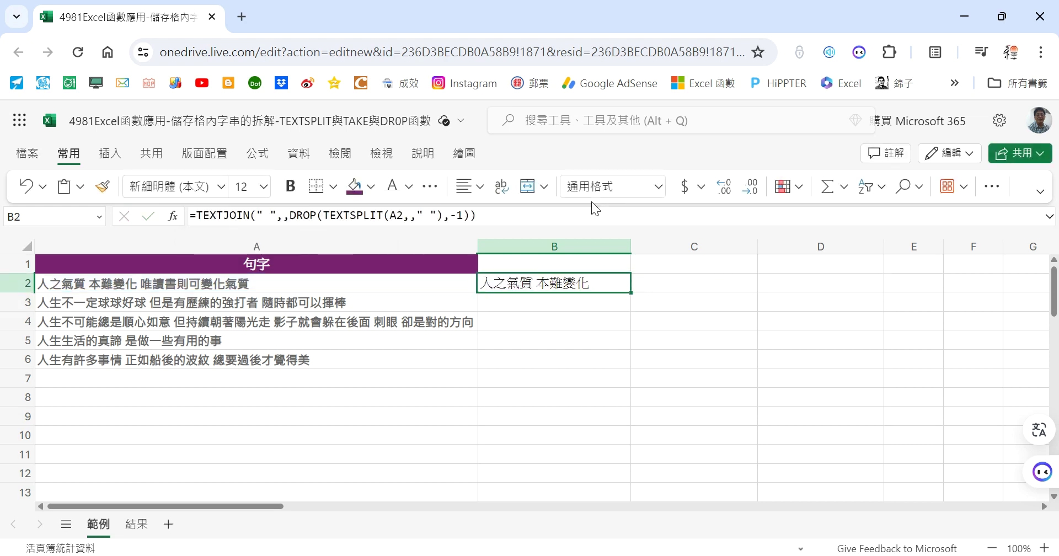
{"action": "left_click", "coordinate": [290, 186]}
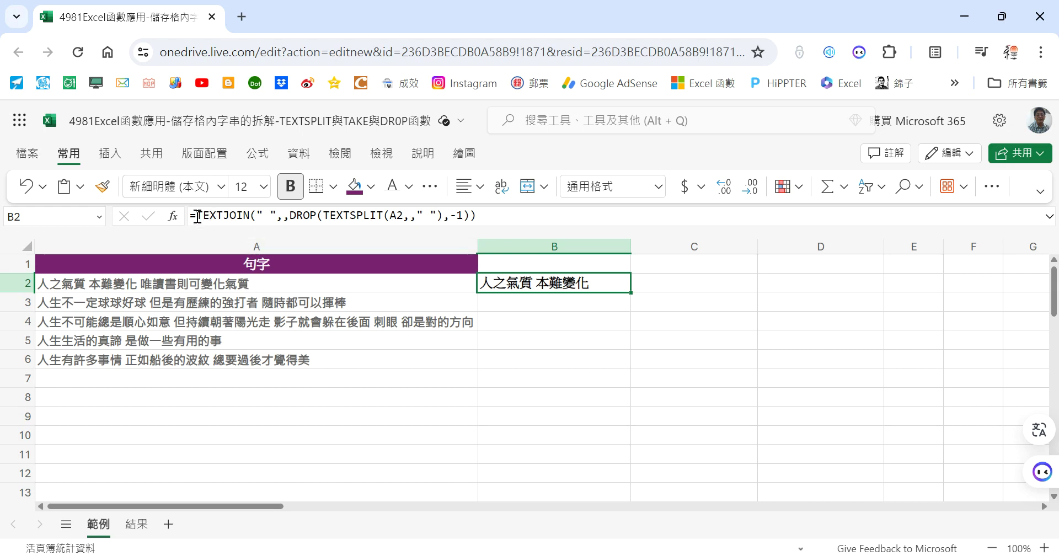
Copy the DROP(TEXTSPLIT(A2,," "),-1) part of the B2 formula into C2 and make it a formula with a leading equals sign.
{"action": "left_click_drag", "start_coordinate": [290, 215], "coordinate": [470, 216]}
{"action": "key", "text": "ctrl+c"}
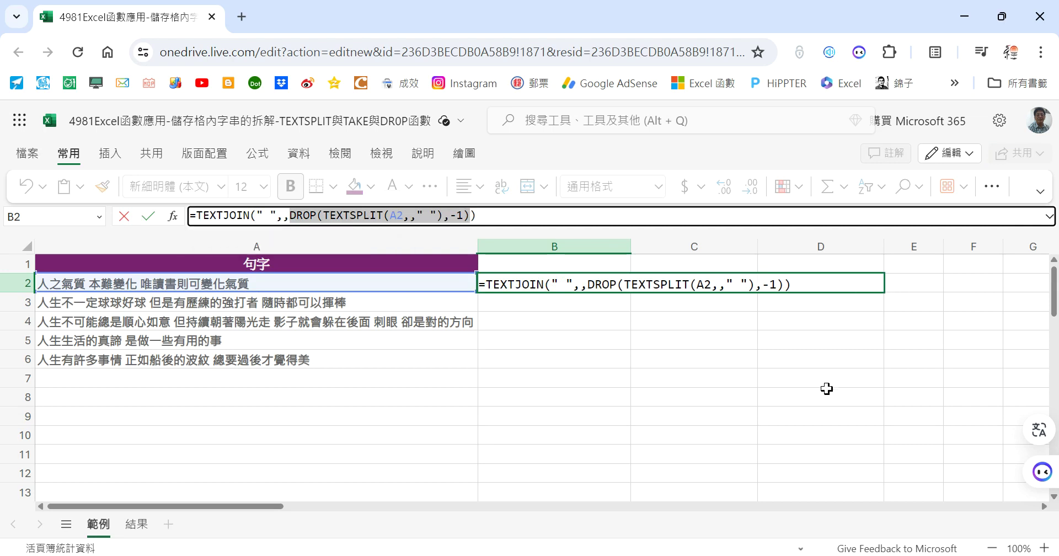
{"action": "key", "text": "Escape"}
{"action": "left_click", "coordinate": [708, 283]}
{"action": "left_click", "coordinate": [430, 215]}
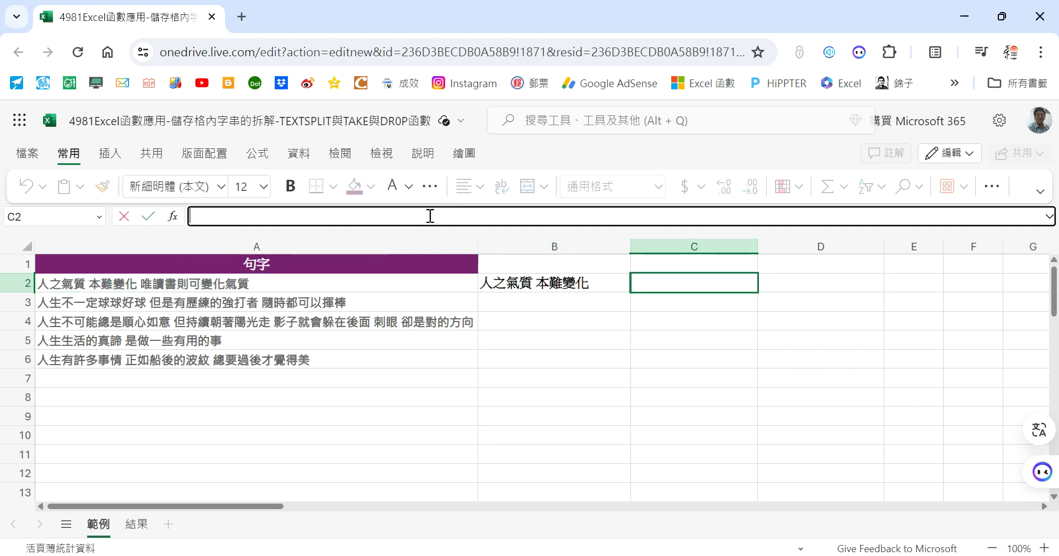
{"action": "key", "text": "ctrl+v"}
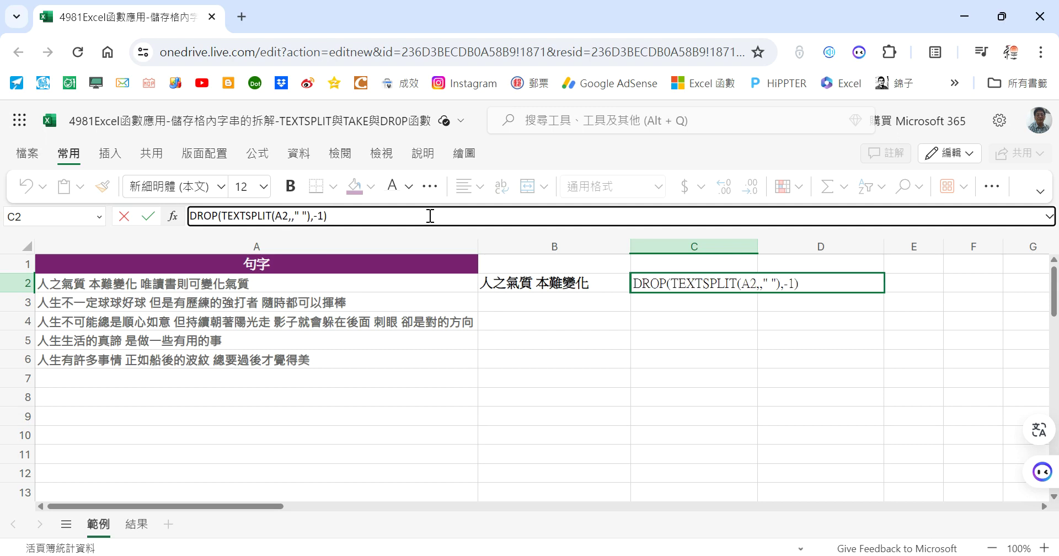
{"action": "type", "text": "="}
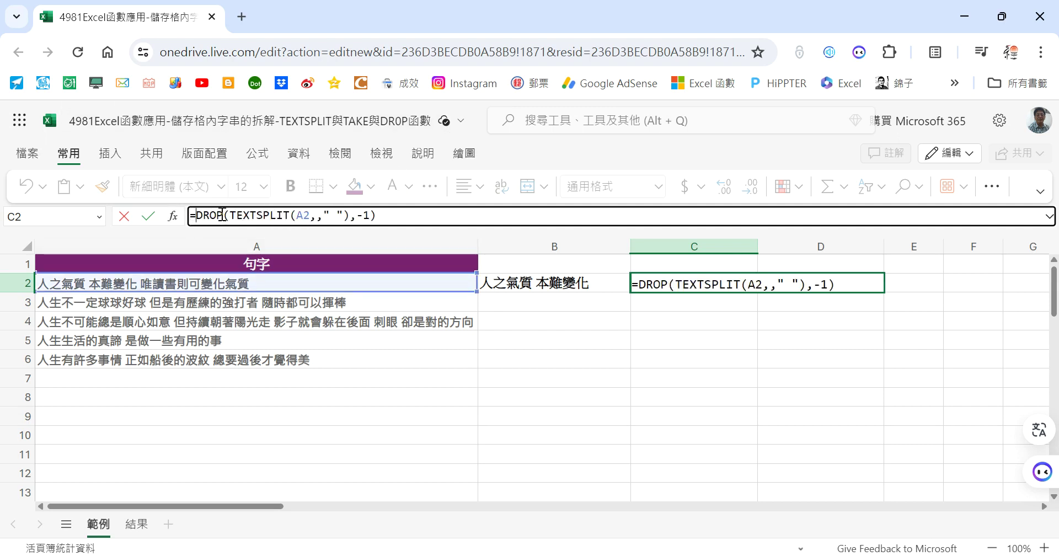
Replace DROP with TAKE in the C2 formula, giving =TAKE(TEXTSPLIT(A2,," "),-1), and make C2 bold.
{"action": "key", "text": "Delete"}
{"action": "key", "text": "Delete"}
{"action": "key", "text": "Delete"}
{"action": "key", "text": "Delete"}
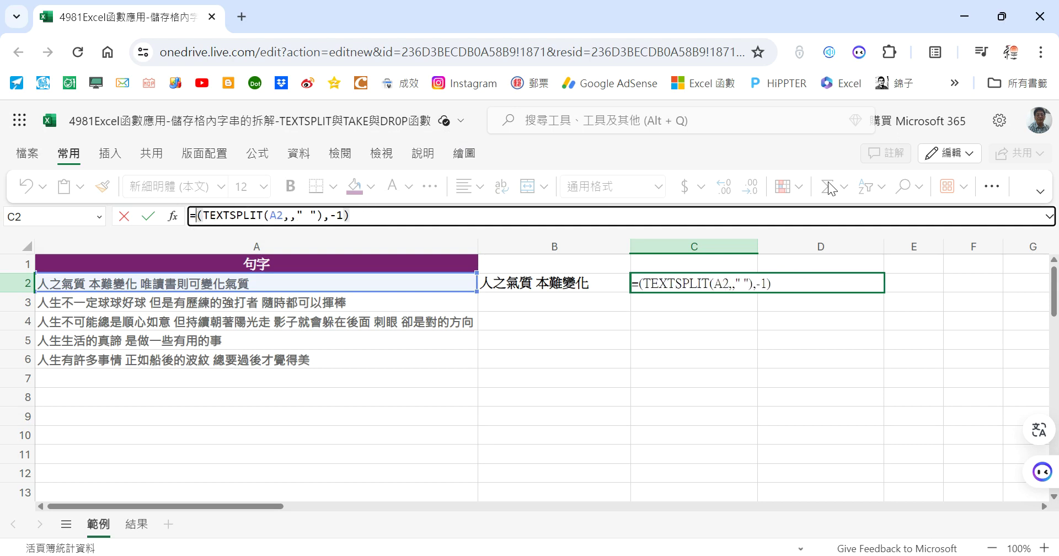
{"action": "type", "text": "TAK"}
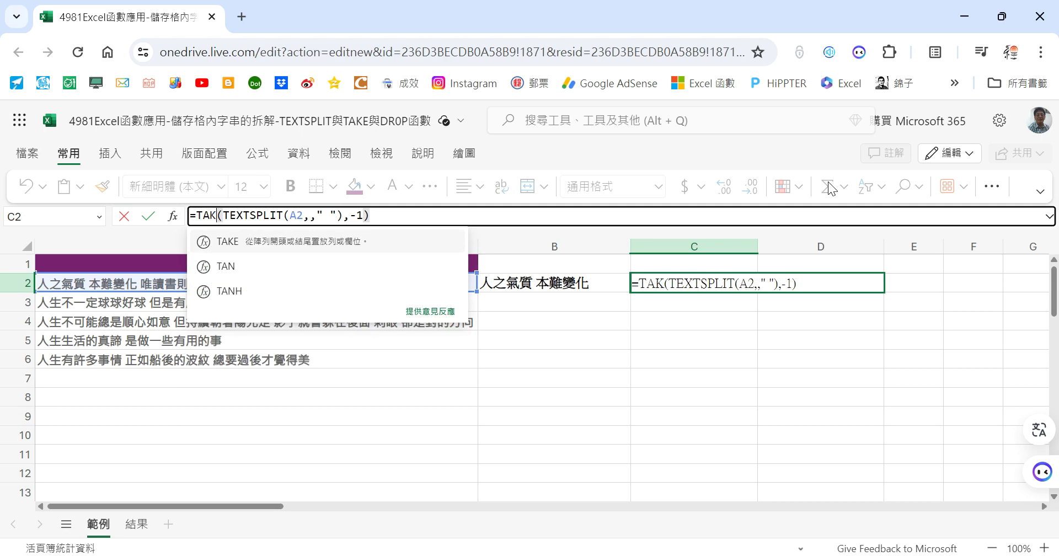
{"action": "key", "text": "Caps_Lock"}
{"action": "type", "text": "e"}
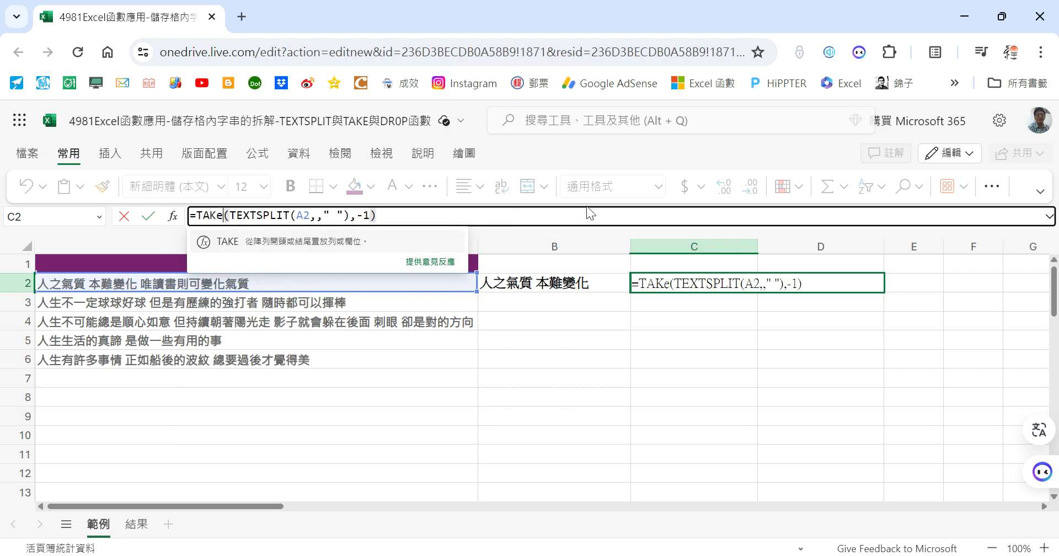
{"action": "key", "text": "BackSpace"}
{"action": "type", "text": "E"}
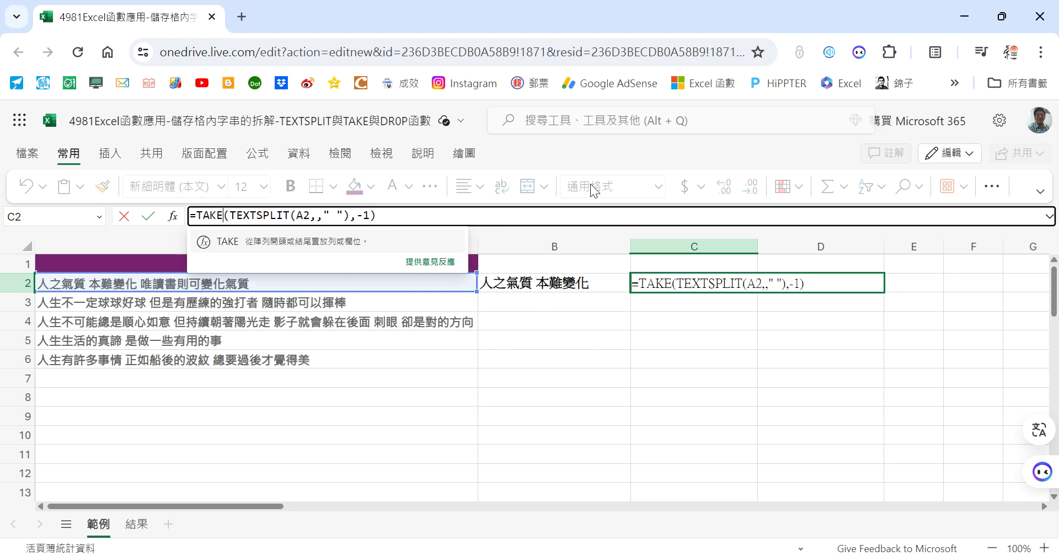
{"action": "key", "text": "Right"}
{"action": "key", "text": "Right"}
{"action": "key", "text": "Right"}
{"action": "key", "text": "Right"}
{"action": "key", "text": "Right"}
{"action": "key", "text": "Right"}
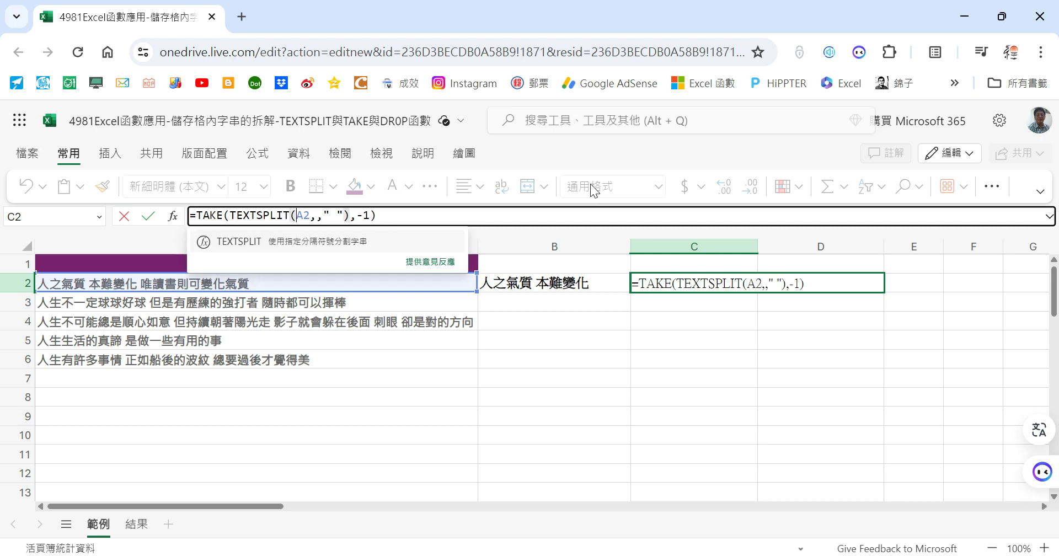
{"action": "key", "text": "Right"}
{"action": "key", "text": "Right"}
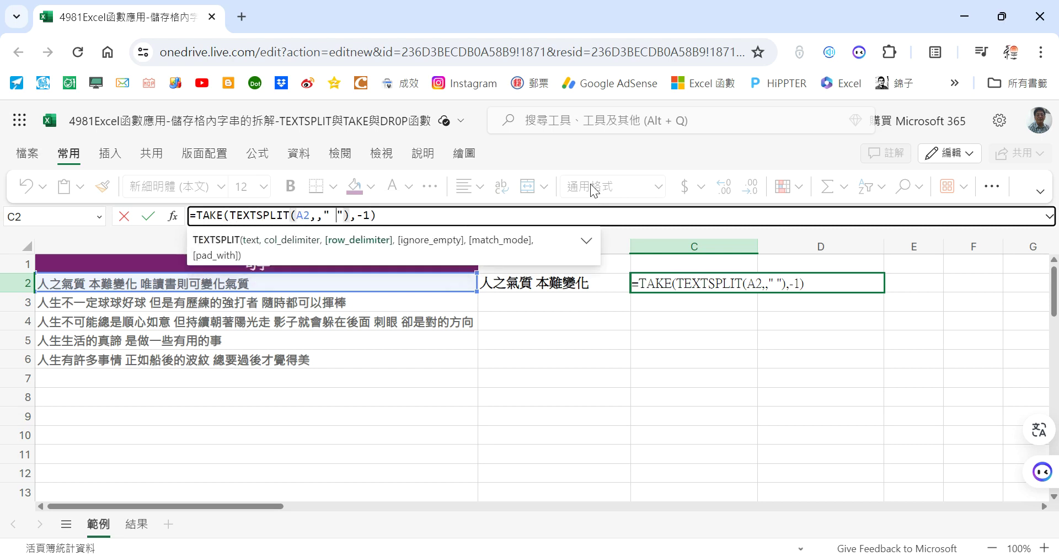
{"action": "key", "text": "Right"}
{"action": "key", "text": "Right"}
{"action": "key", "text": "Right"}
{"action": "key", "text": "Right"}
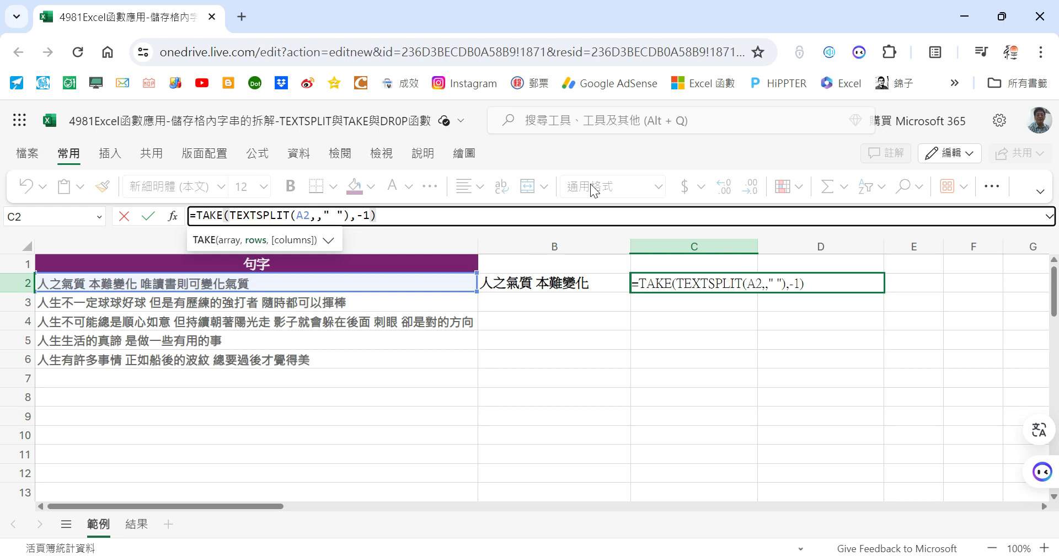
{"action": "key", "text": "Right"}
{"action": "key", "text": "Right"}
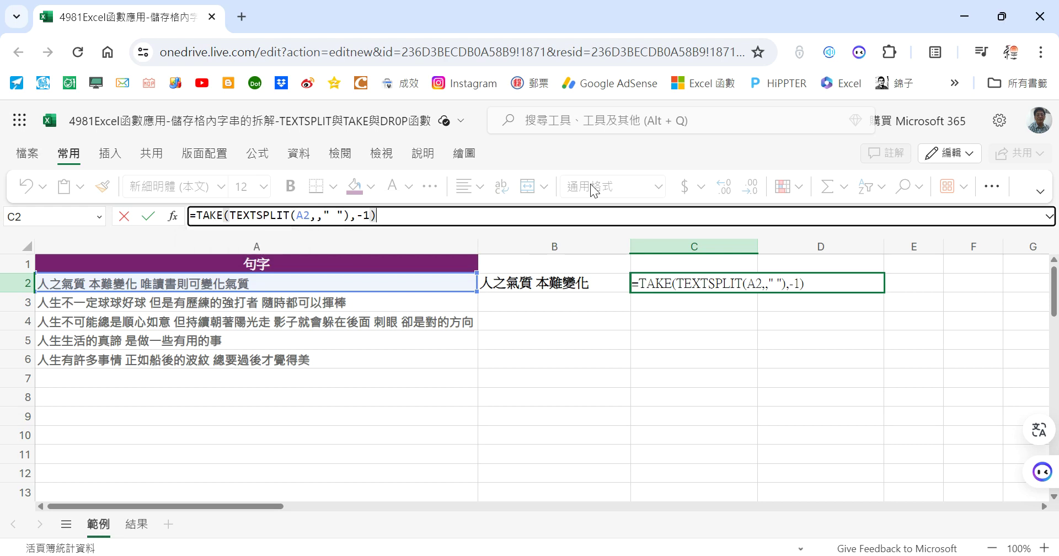
{"action": "key", "text": "ctrl+Return"}
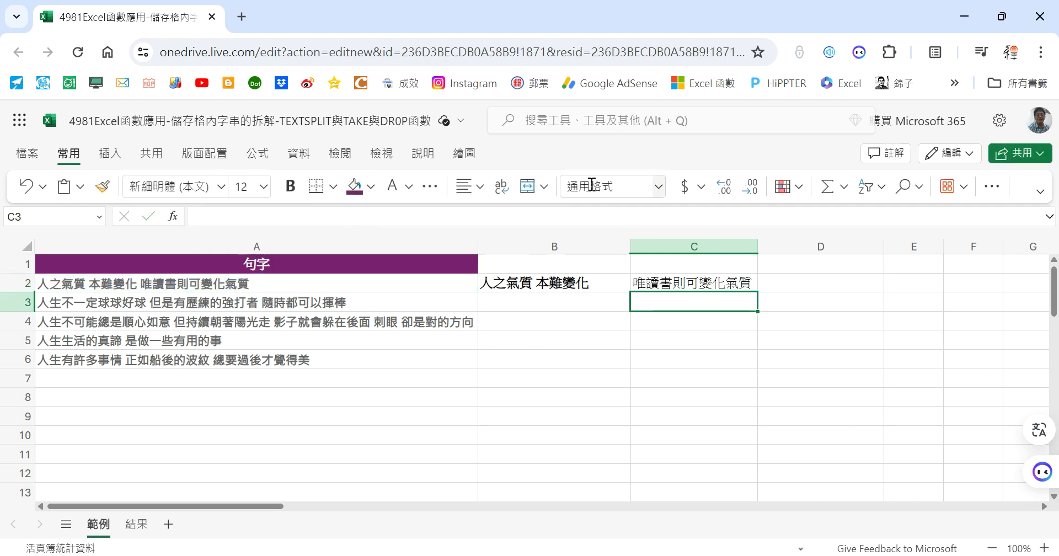
{"action": "left_click", "coordinate": [290, 186]}
Fill the B2 and C2 formulas down to row 6 and widen column B to fit its text.
{"action": "left_click", "coordinate": [618, 288]}
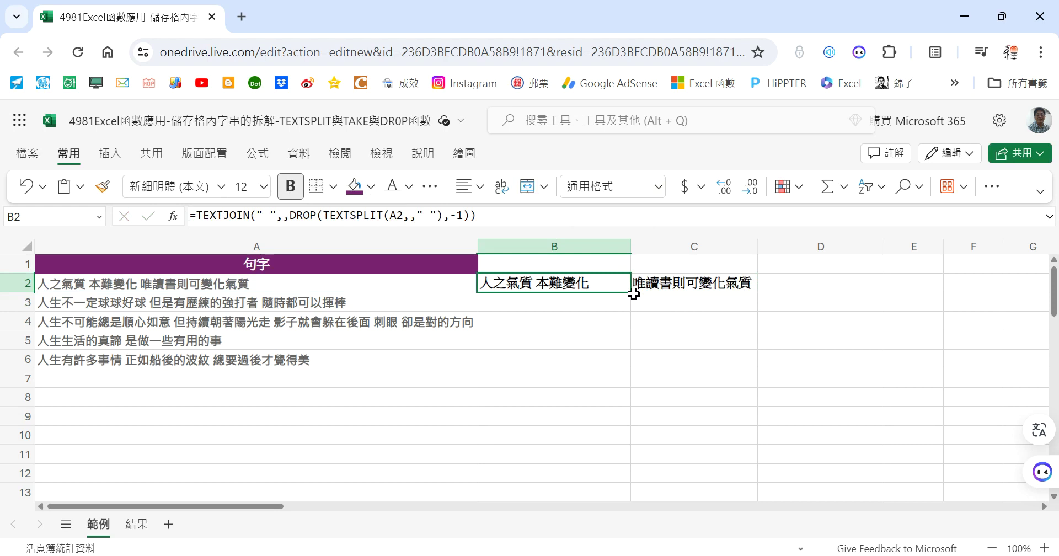
{"action": "left_click_drag", "start_coordinate": [631, 292], "coordinate": [634, 366]}
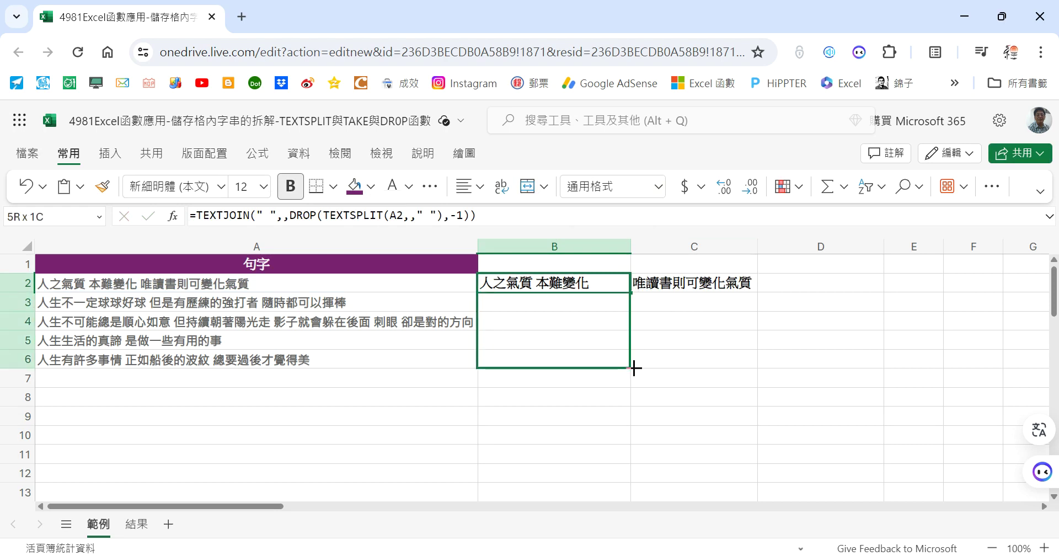
{"action": "left_click", "coordinate": [717, 278]}
{"action": "left_click_drag", "start_coordinate": [758, 293], "coordinate": [757, 366]}
{"action": "left_click_drag", "start_coordinate": [630, 247], "coordinate": [916, 246]}
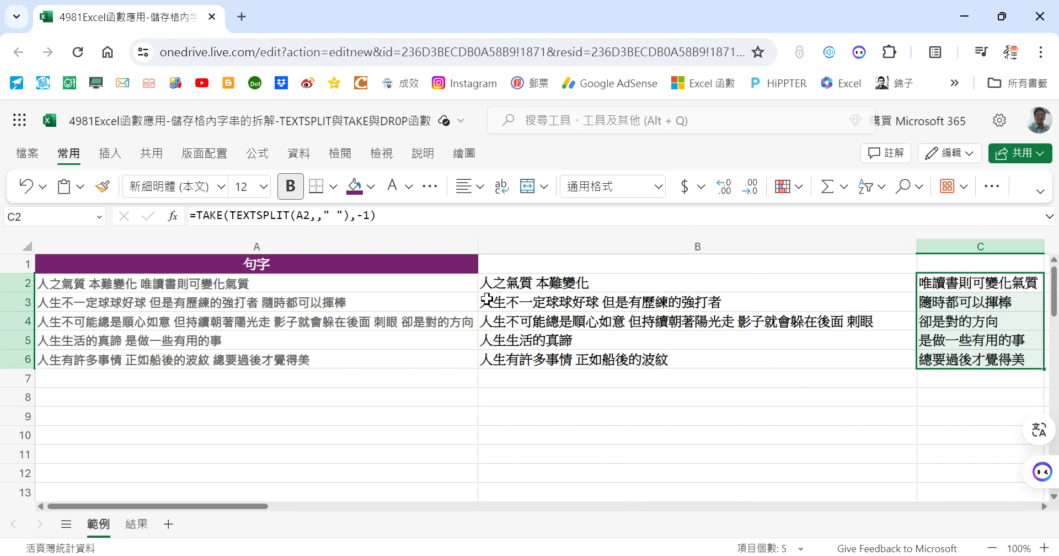
{"action": "left_click", "coordinate": [556, 283]}
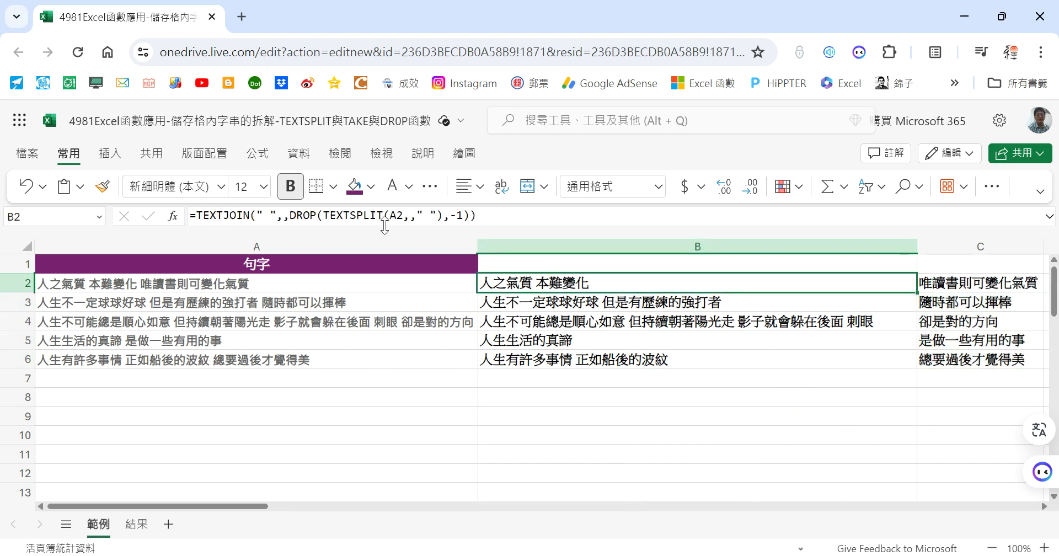